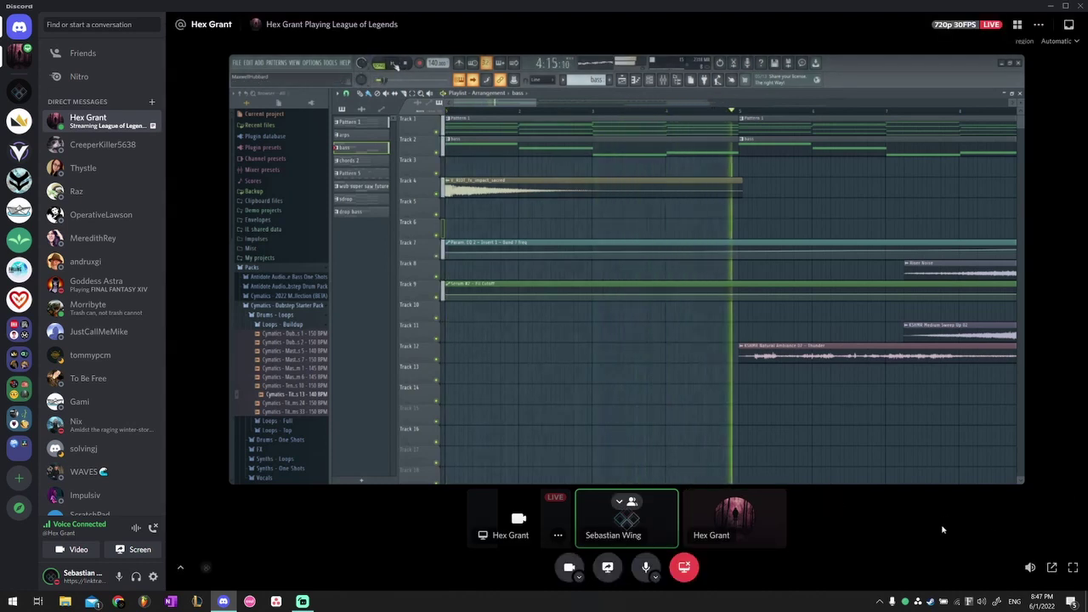
Hide Discord's participant strip to enlarge the shared arrangement, then follow playback to the clip ends
click(627, 503)
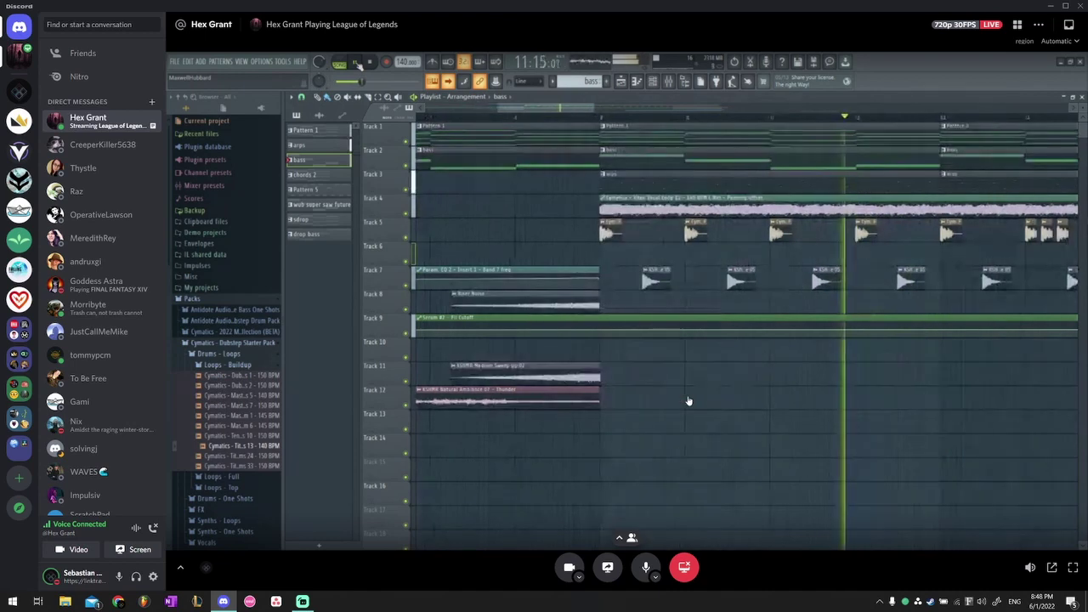
mouse_move(687, 401)
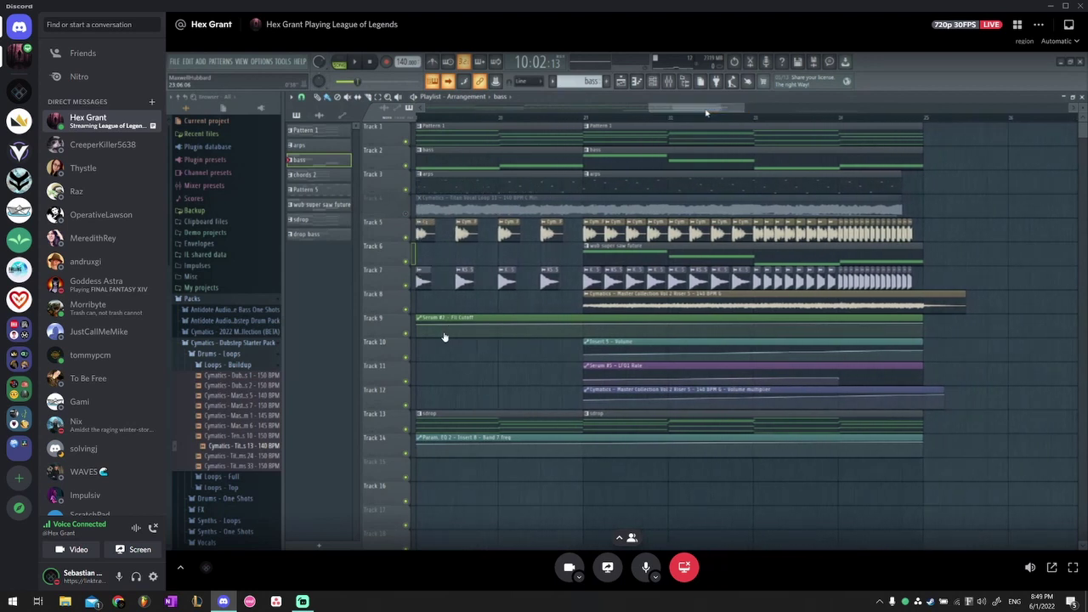
Zoom the Playlist out to the full song and show the Channel rack with 808 Kick, Clap and Serum channels
mouse_move(439, 345)
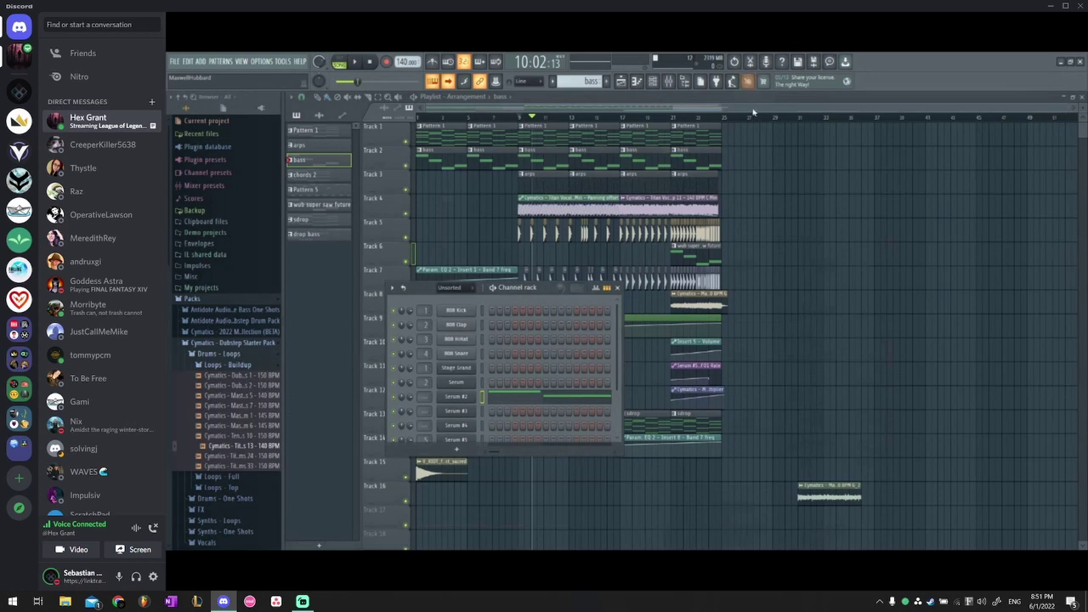
Close the Channel rack, list clips in the Playlist picker, and show both Titan Vocal Loop 11 sampler settings
click(748, 81)
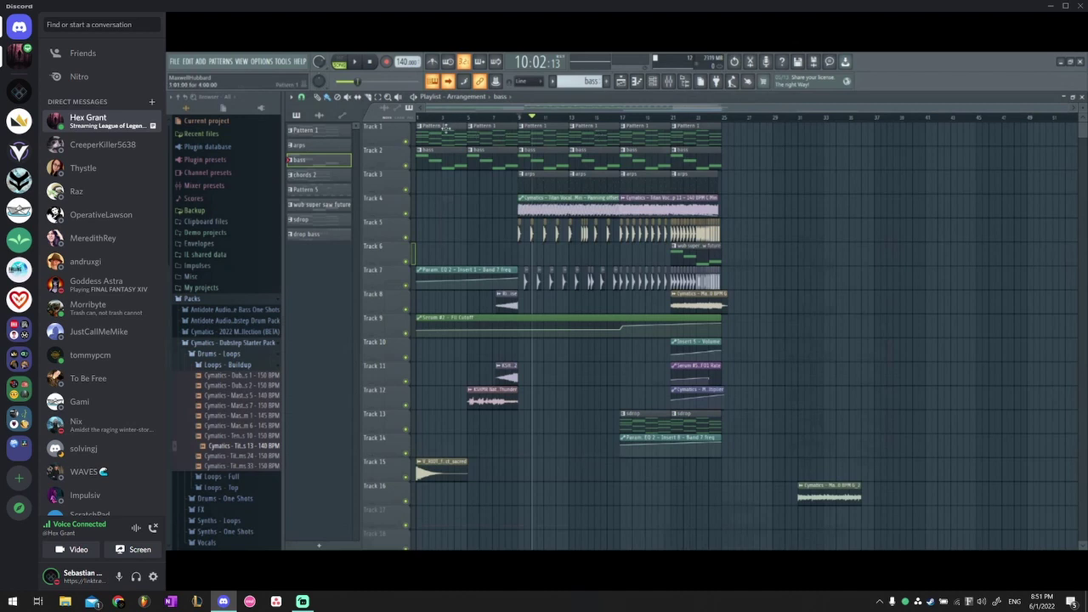
click(533, 199)
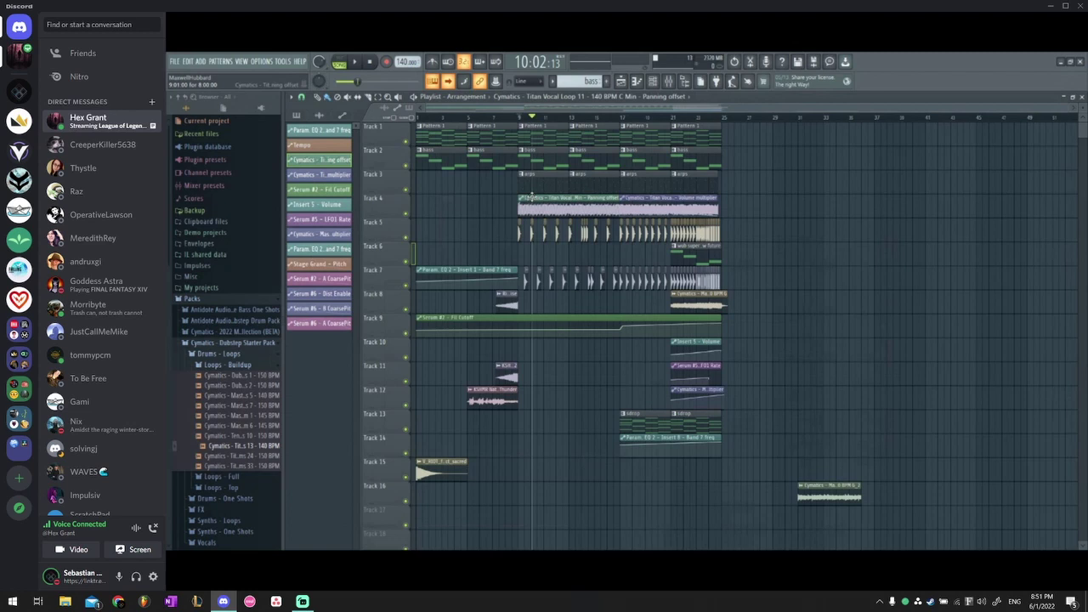
mouse_move(601, 236)
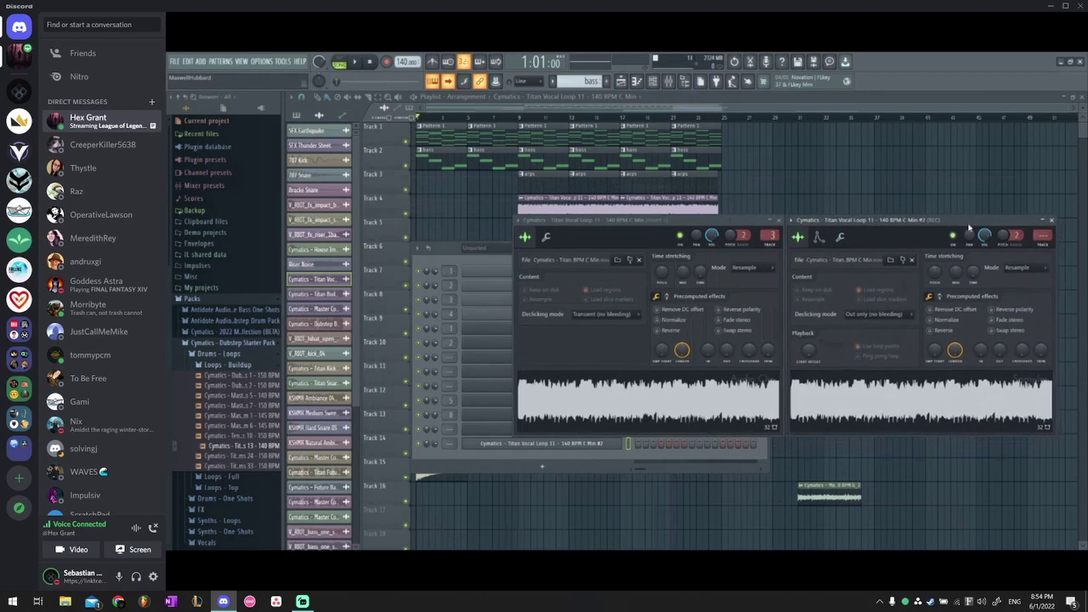
Enable the Volume envelope on Titan Vocal Loop 11 #2 and adjust its attack, decay and sustain
mouse_move(373, 146)
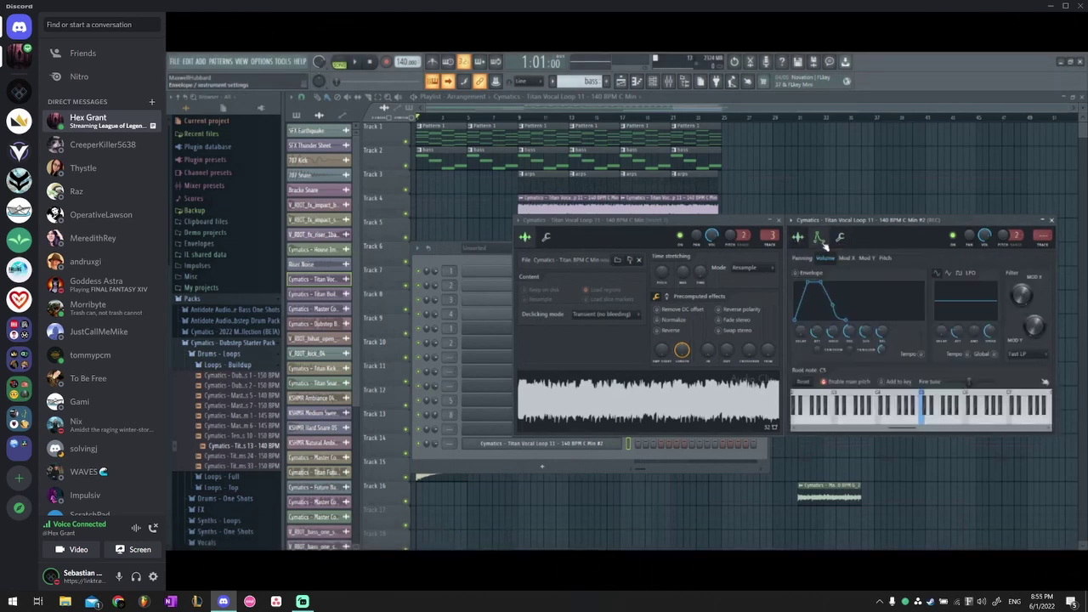
mouse_move(531, 241)
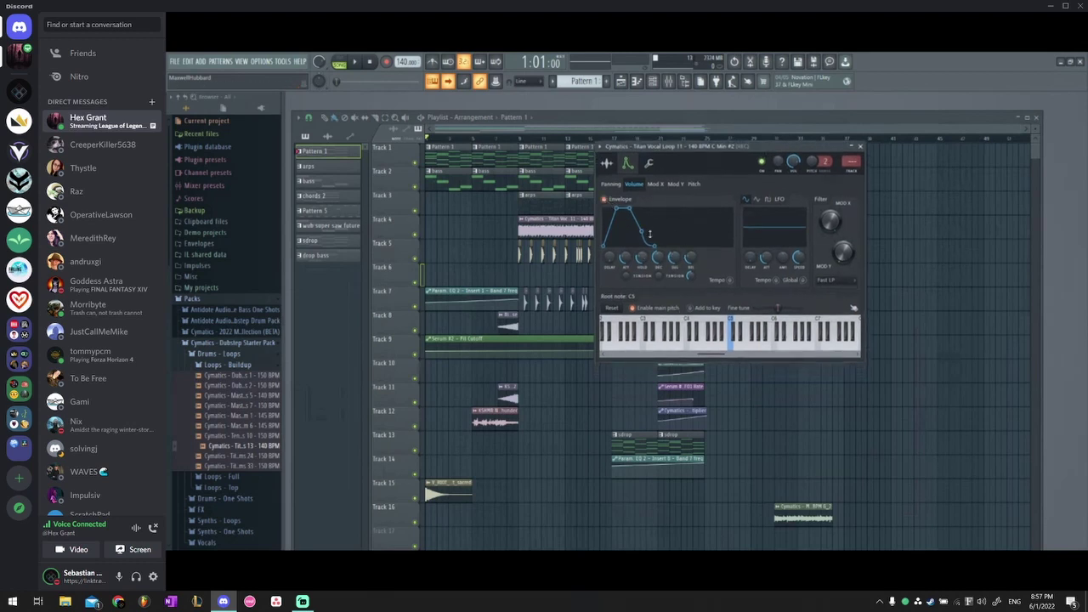
Shape the vocal sampler's volume envelope into a quick attack that falls away, and minimize the Playlist
mouse_move(683, 94)
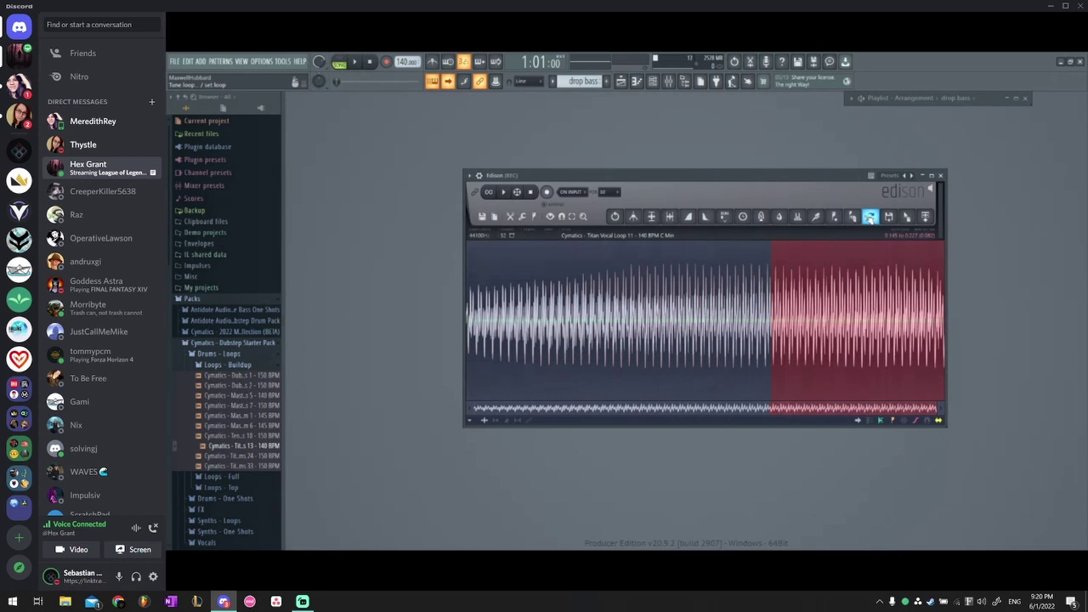
Zoom Edison onto the vocal loop's crossover seam and audition it
click(870, 218)
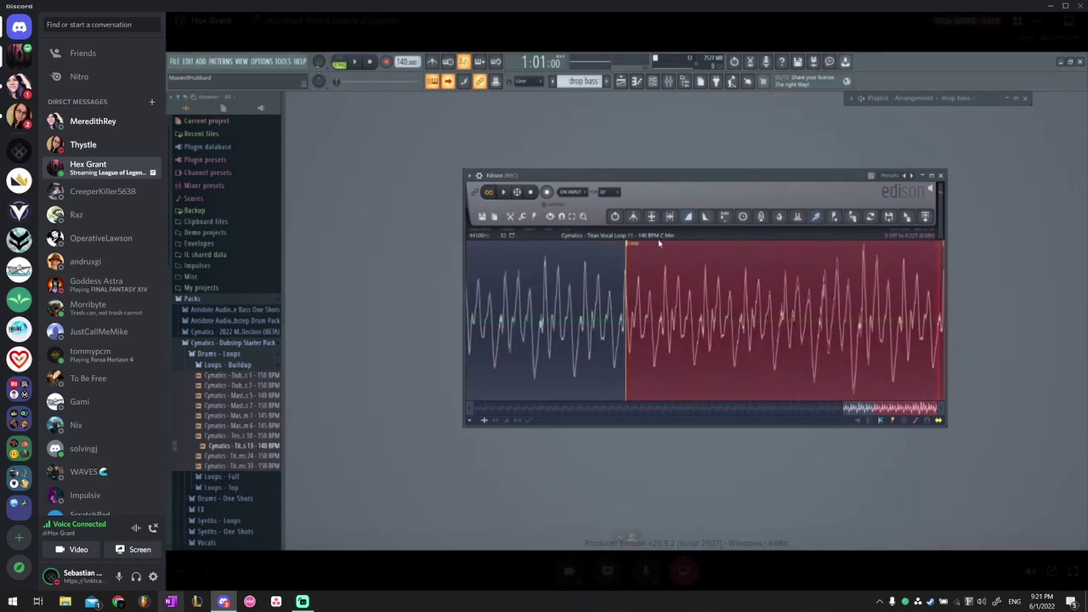
mouse_move(271, 245)
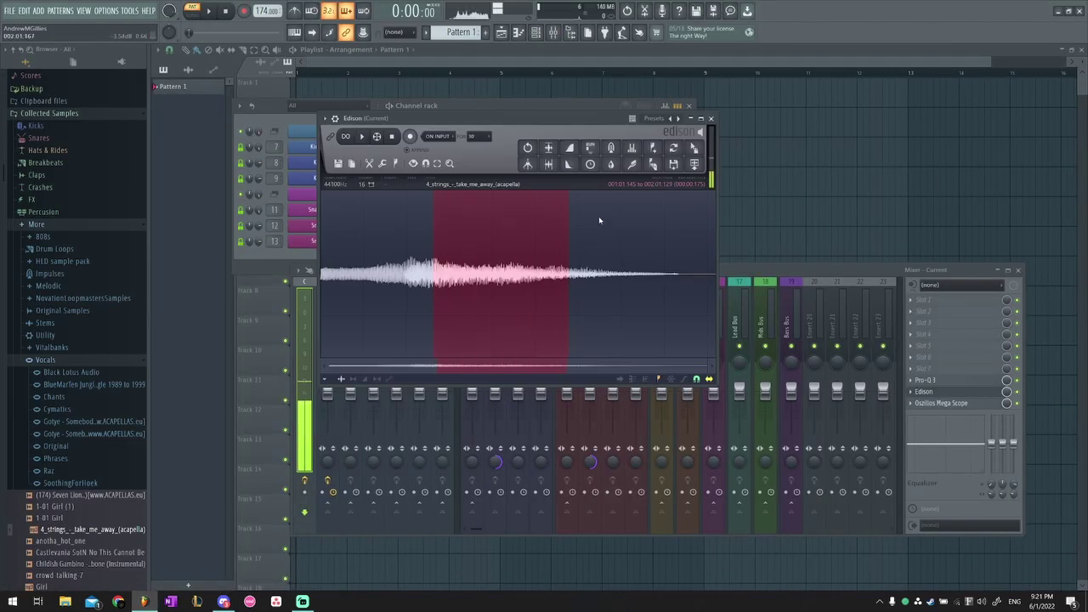
Open and dismiss loop tuning, then zoom Edison's waveform out to show the whole acapella sample
click(653, 164)
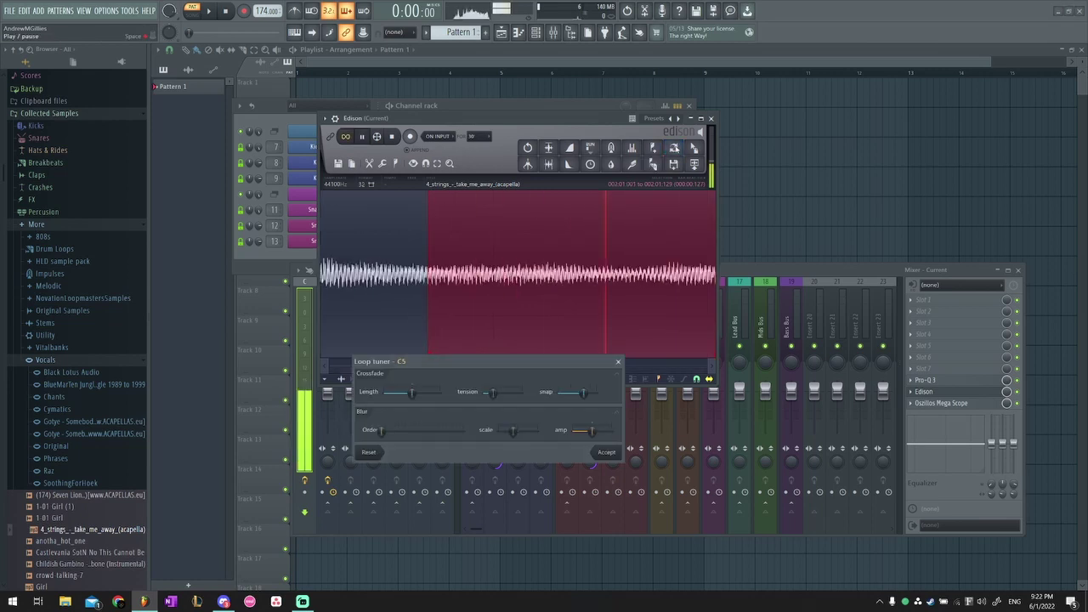
click(618, 361)
drag(438, 369, 328, 369)
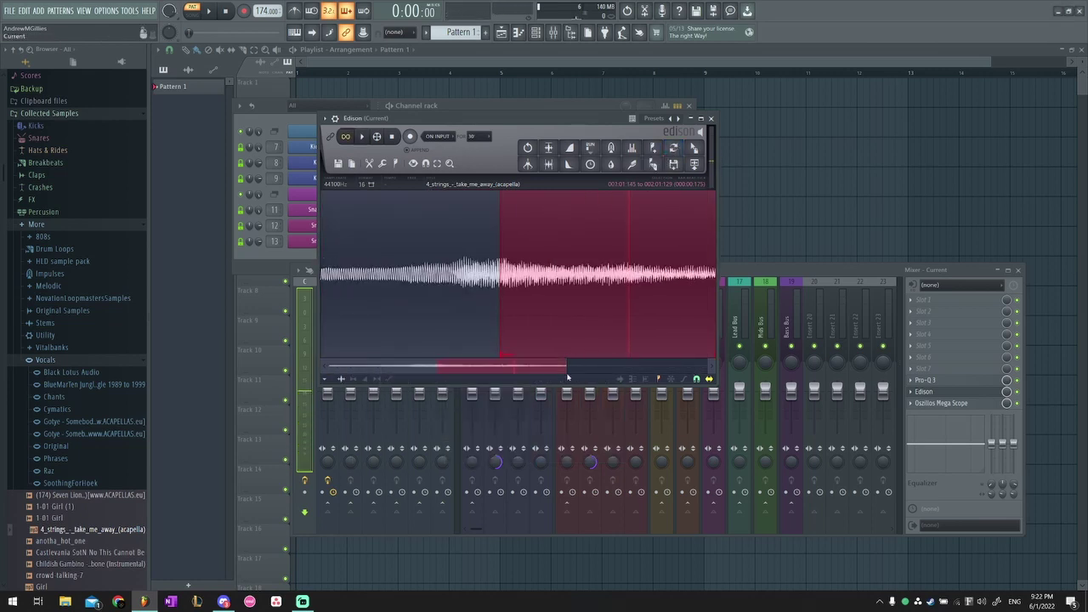
drag(567, 369, 654, 369)
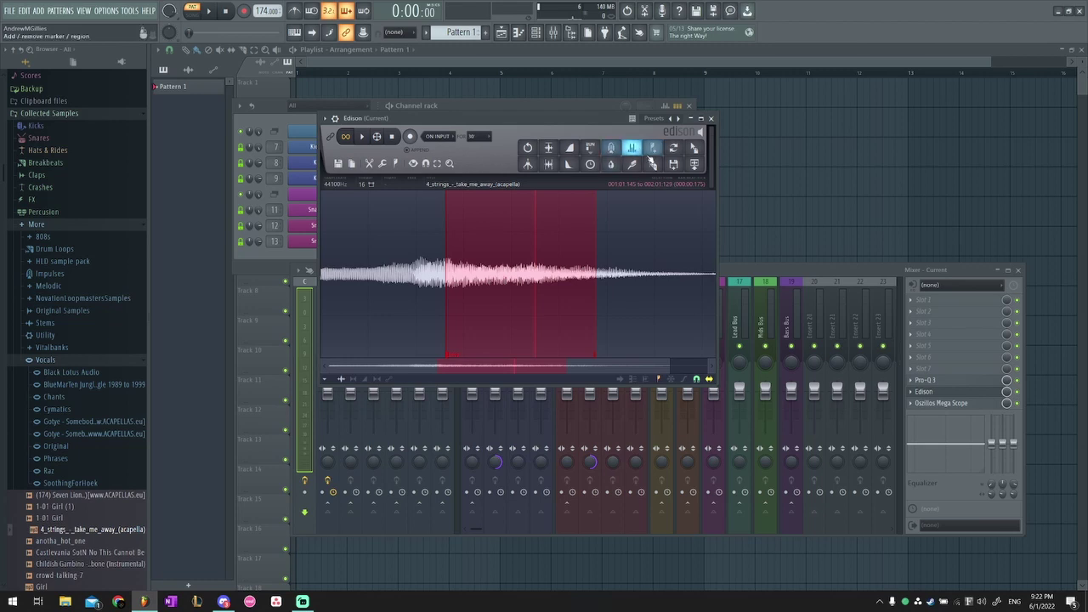
In Loop tuner, set crossfade to 44%, adjust blur order, scale and amp, max snap, tension 41%
click(674, 149)
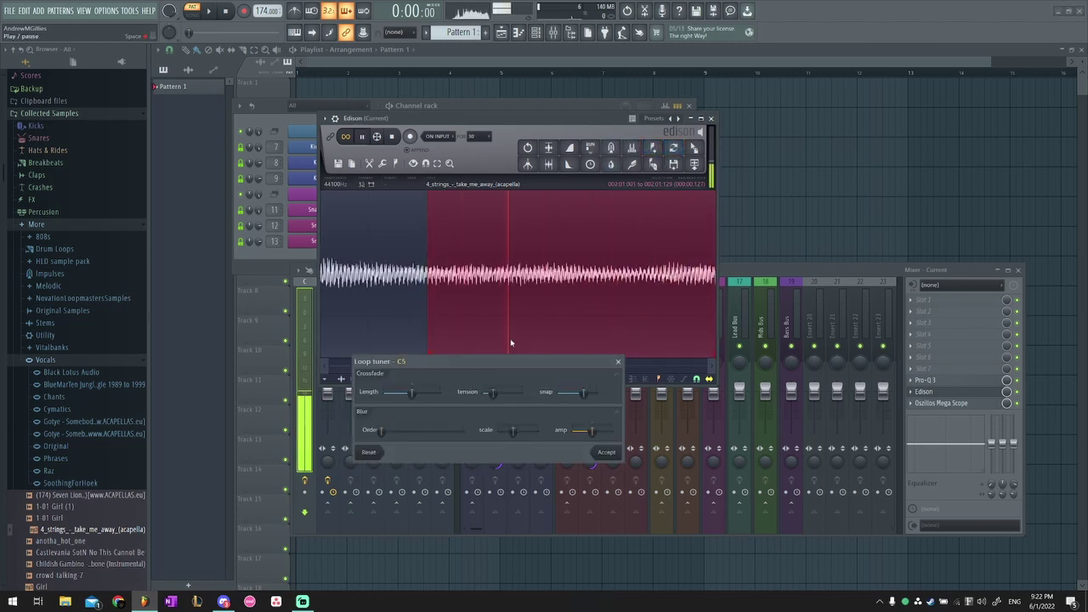
mouse_move(741, 320)
mouse_down()
mouse_move(816, 238)
mouse_move(792, 237)
mouse_move(724, 309)
mouse_up()
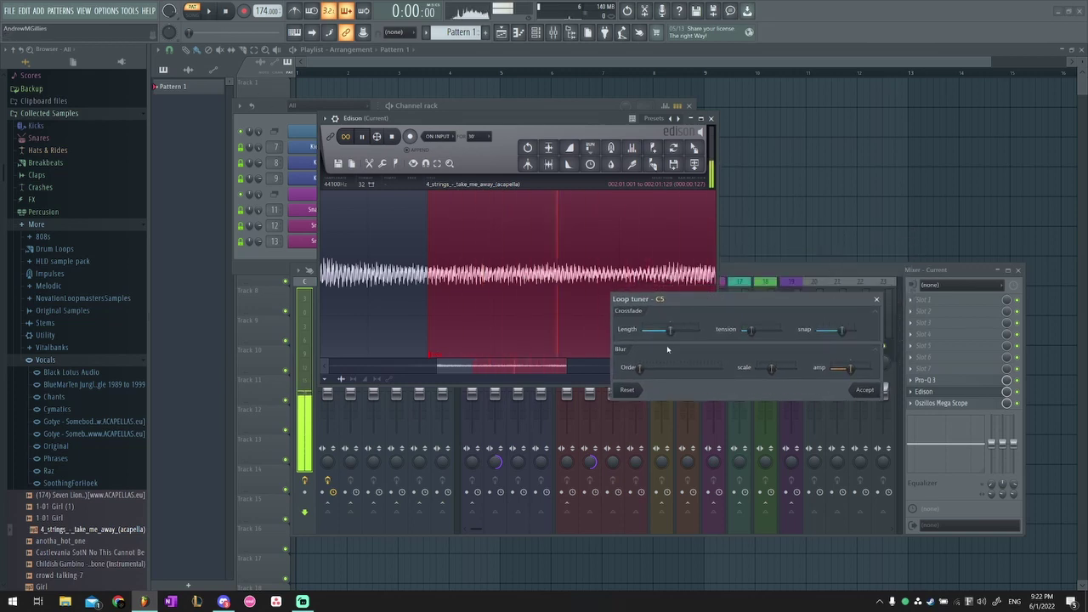
drag(663, 329, 689, 331)
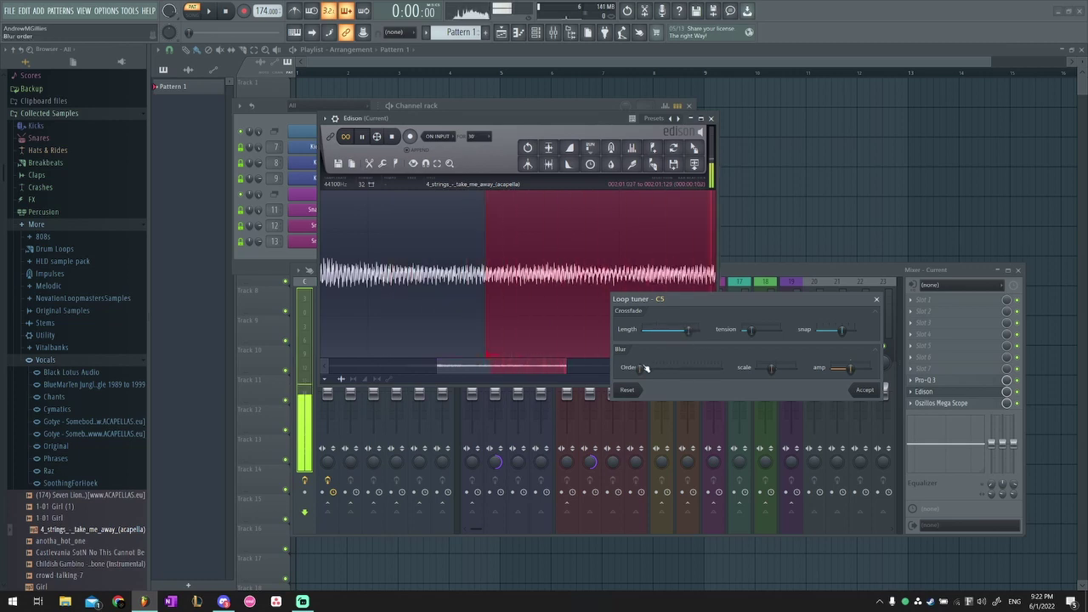
mouse_move(646, 367)
mouse_down()
mouse_move(676, 367)
mouse_move(642, 367)
mouse_up()
drag(641, 367, 701, 369)
drag(771, 367, 855, 332)
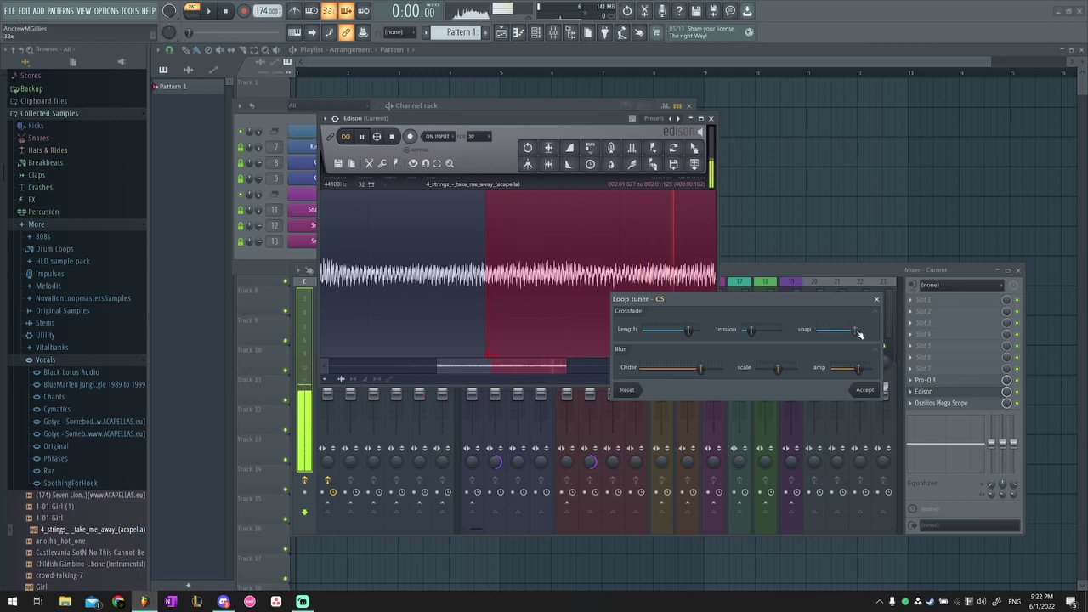
drag(751, 331, 760, 335)
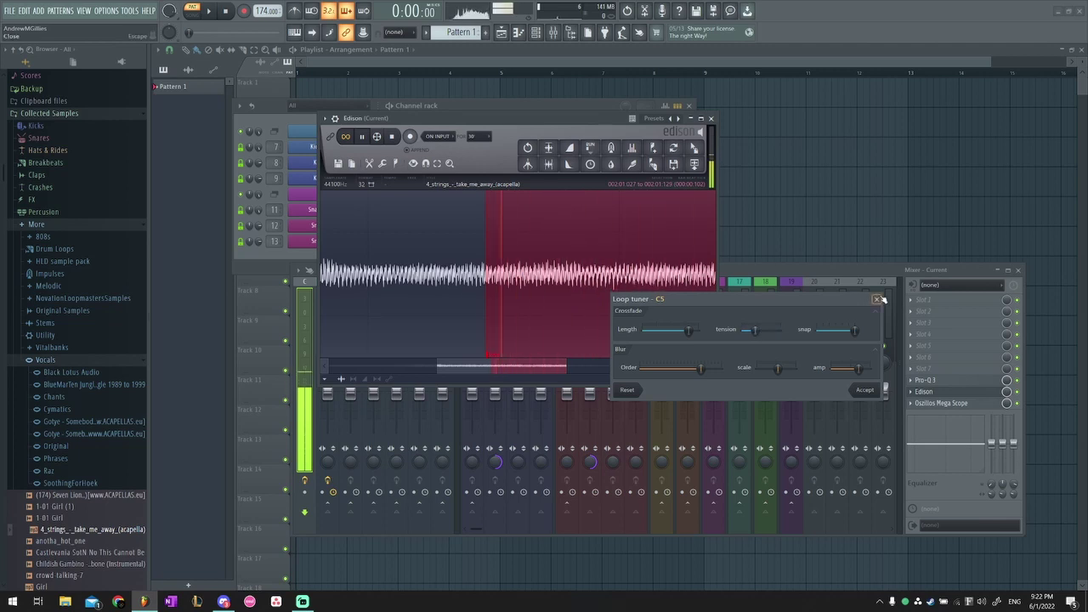
click(879, 300)
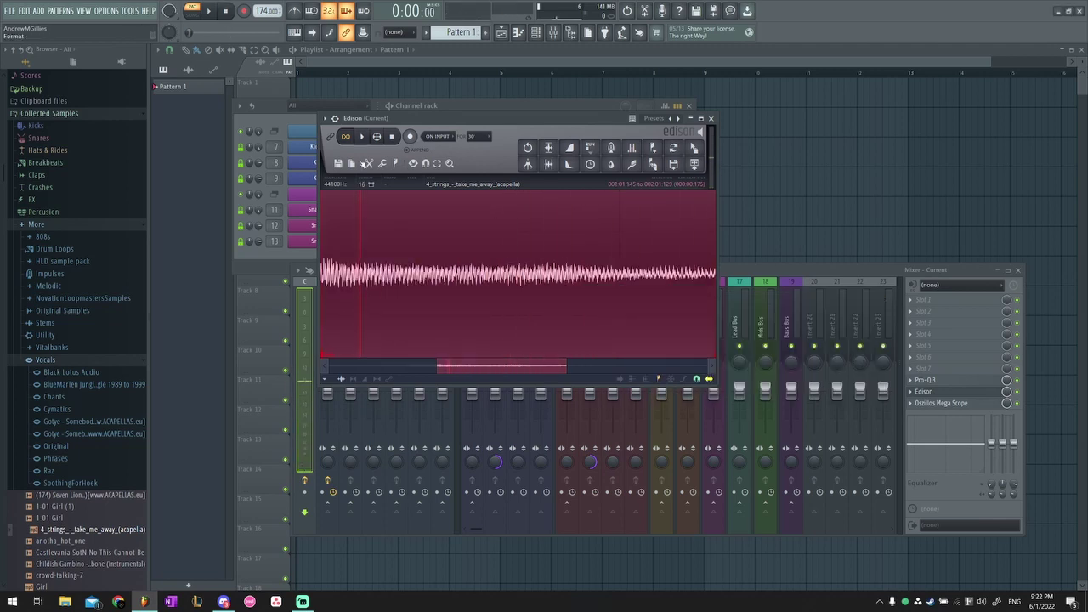
Stop Edison's playback of the looping vocal
click(396, 137)
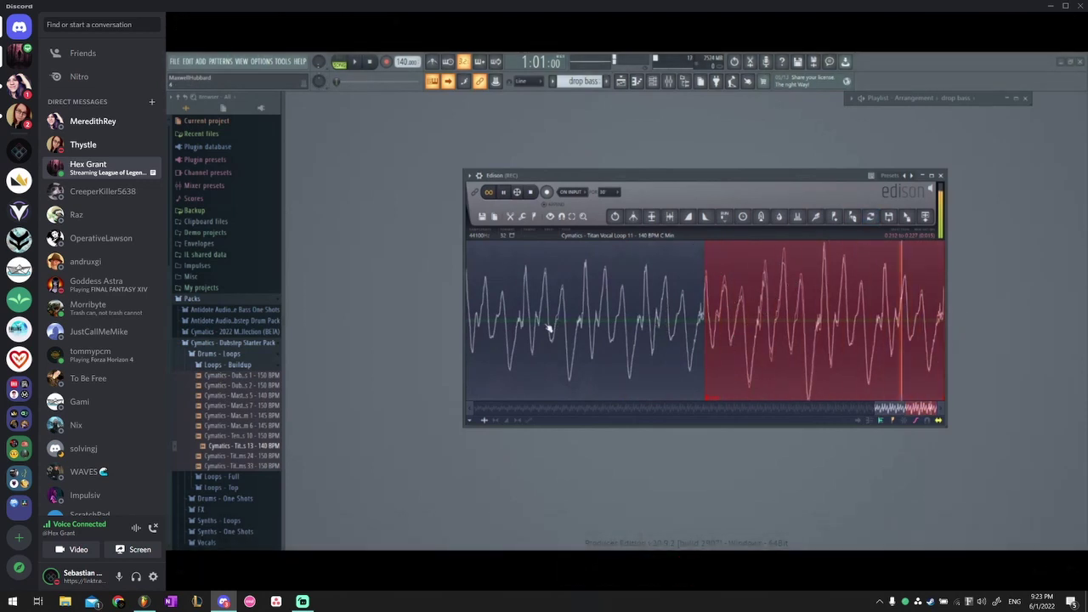
Load the Edison-cut Titan Vocal Loop 11 'Loop_3' slice into a new Sampler with Use loop points on
mouse_move(659, 323)
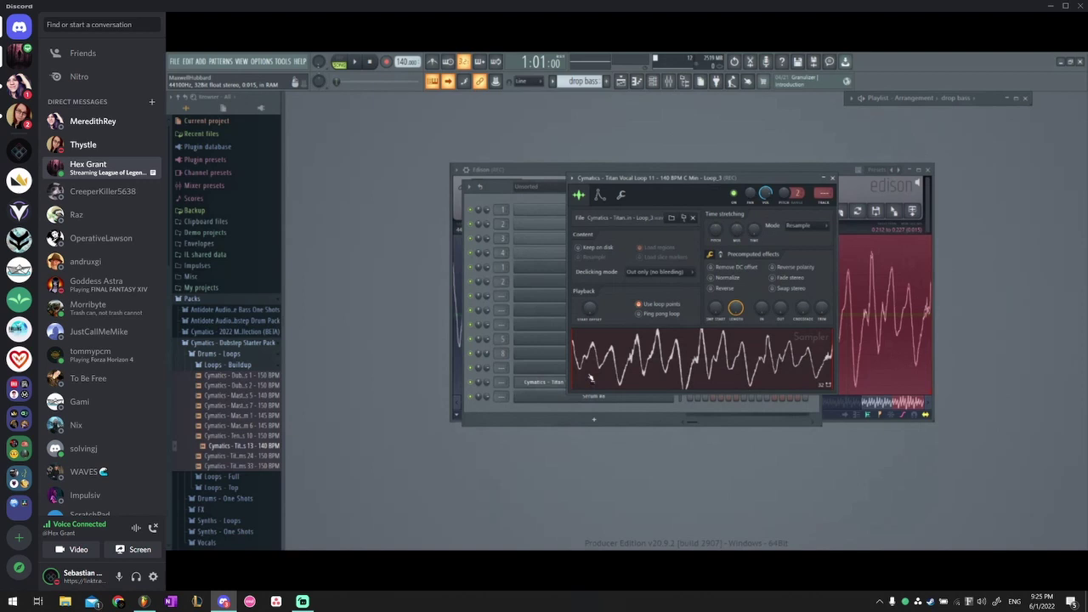
Replace the sampler's sample with the longer Titan Vocal Loop 11 C Min_2 render, keeping loop points enabled
mouse_move(626, 361)
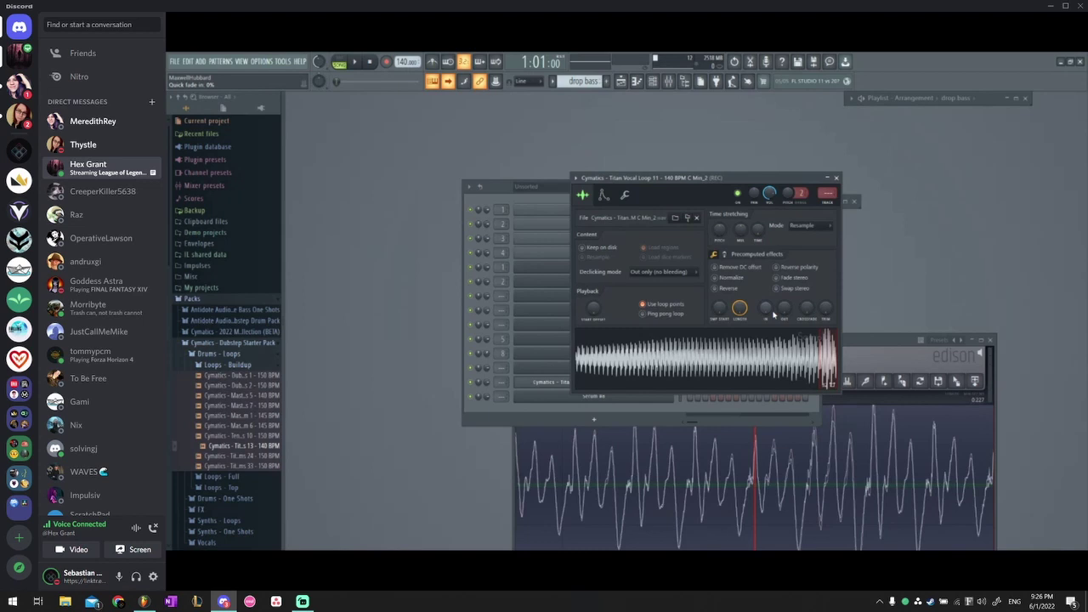
Maximize the playlist, list the project's clips, and move the song position to bar 25
click(1022, 101)
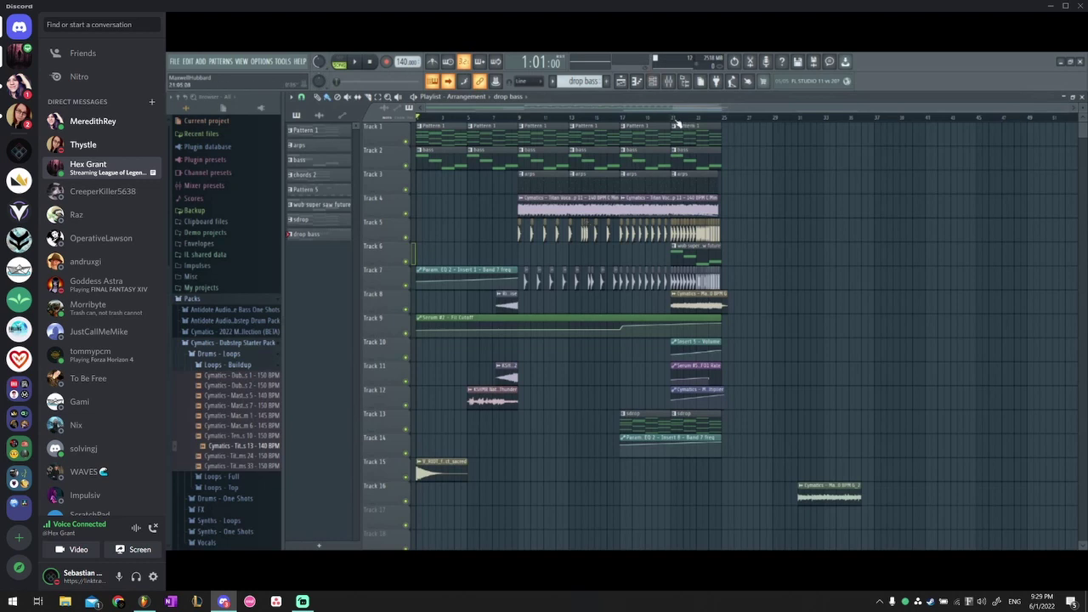
click(677, 119)
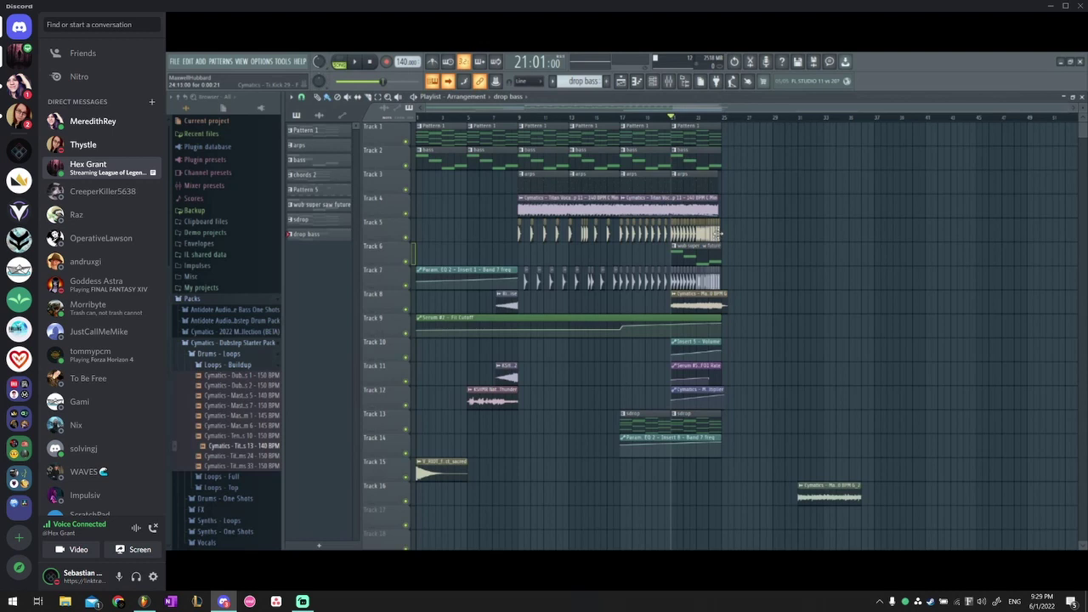
click(715, 235)
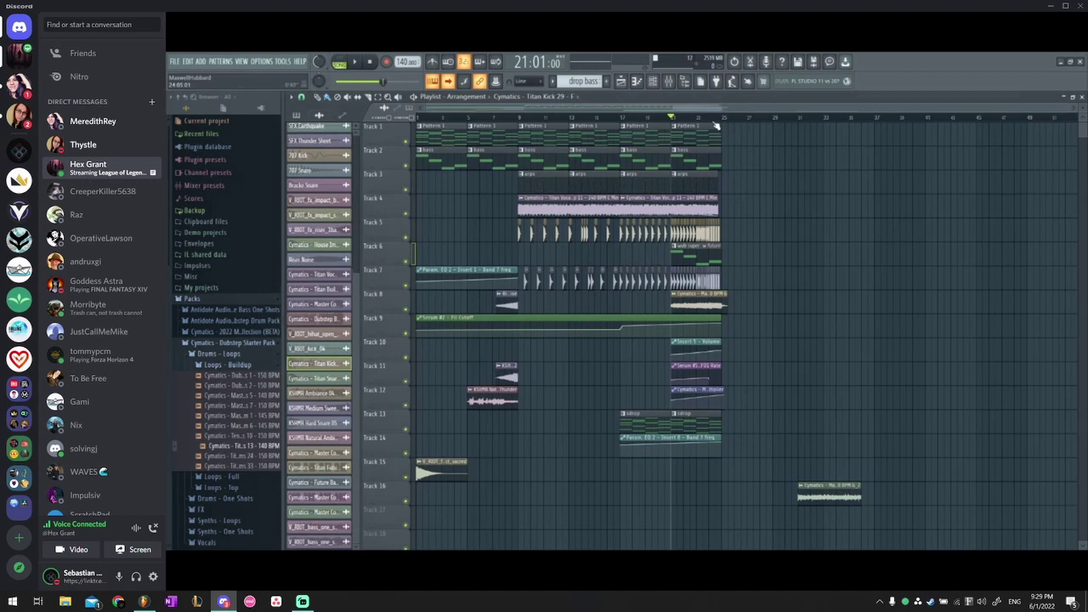
mouse_move(676, 119)
mouse_down()
mouse_move(723, 123)
mouse_move(694, 125)
mouse_up()
Play the drop, then reset the song position to bar 25 and play briefly from there
key(space)
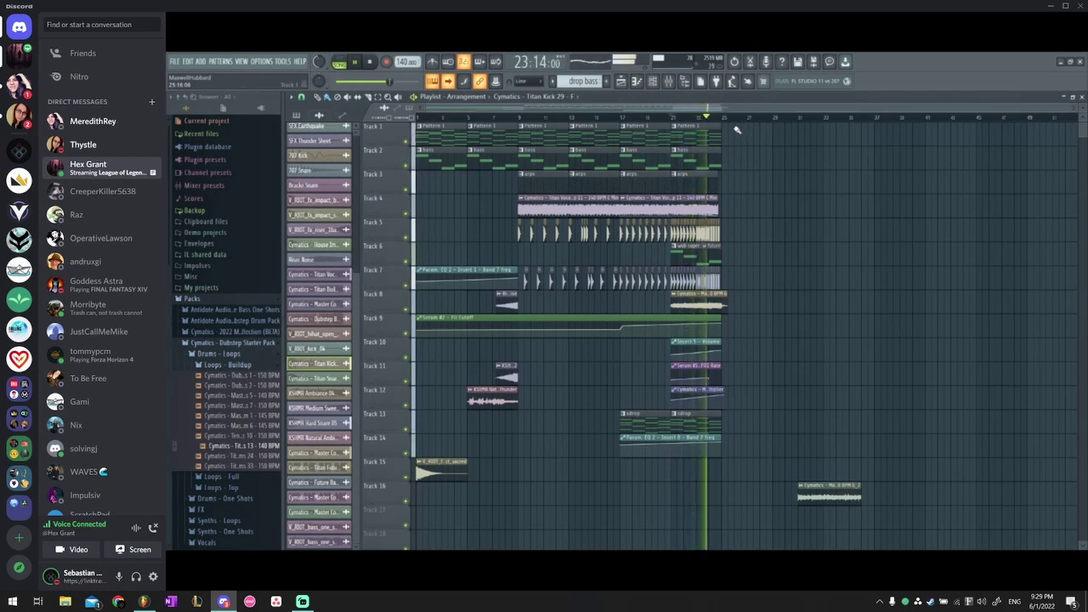
click(355, 60)
click(723, 119)
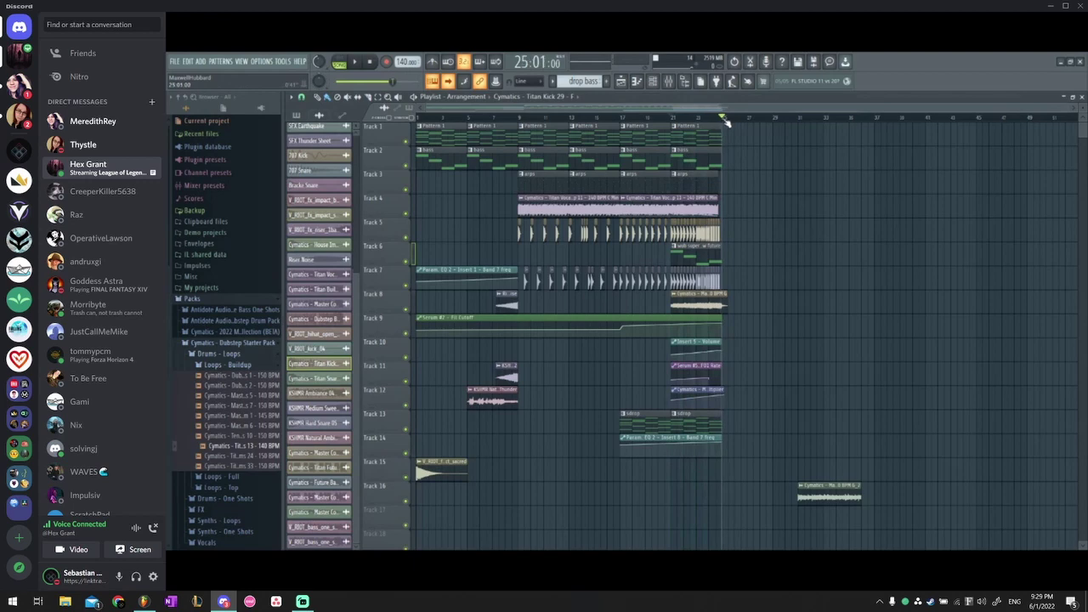
key(space)
key(space)
Zoom in around bars 24–25 and scrub the song position there, then zoom back out and nudge it toward 24:15
scroll(658, 125, up, 4)
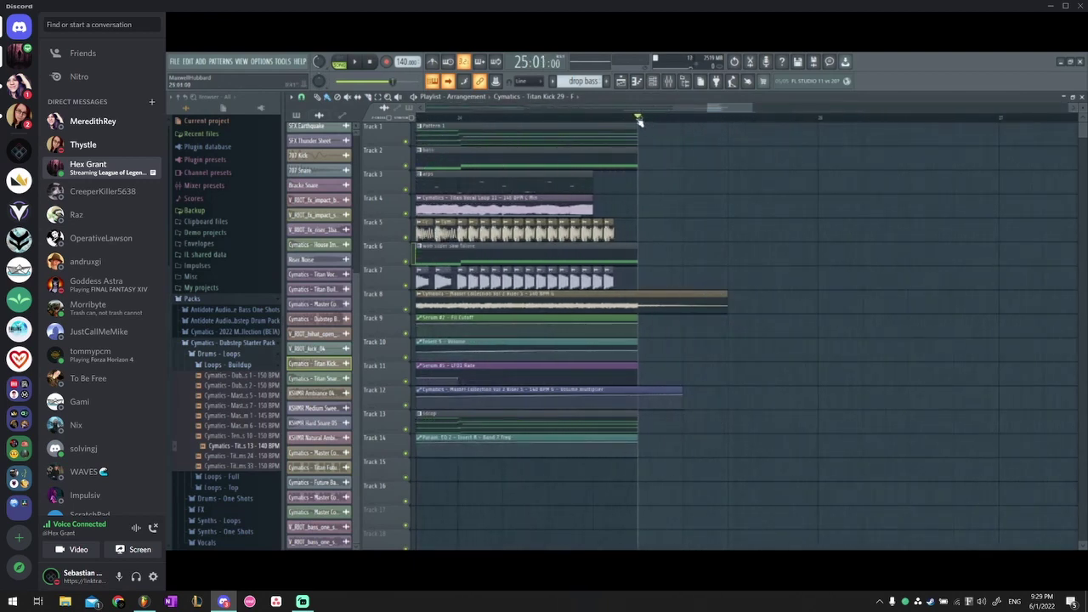
drag(641, 116, 695, 126)
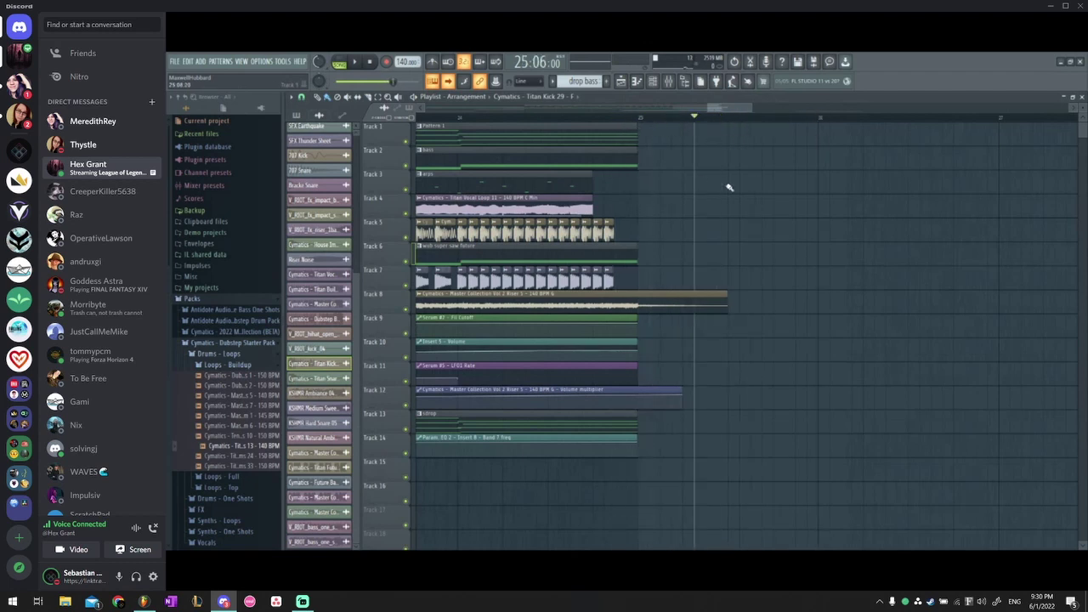
scroll(694, 124, down, 2)
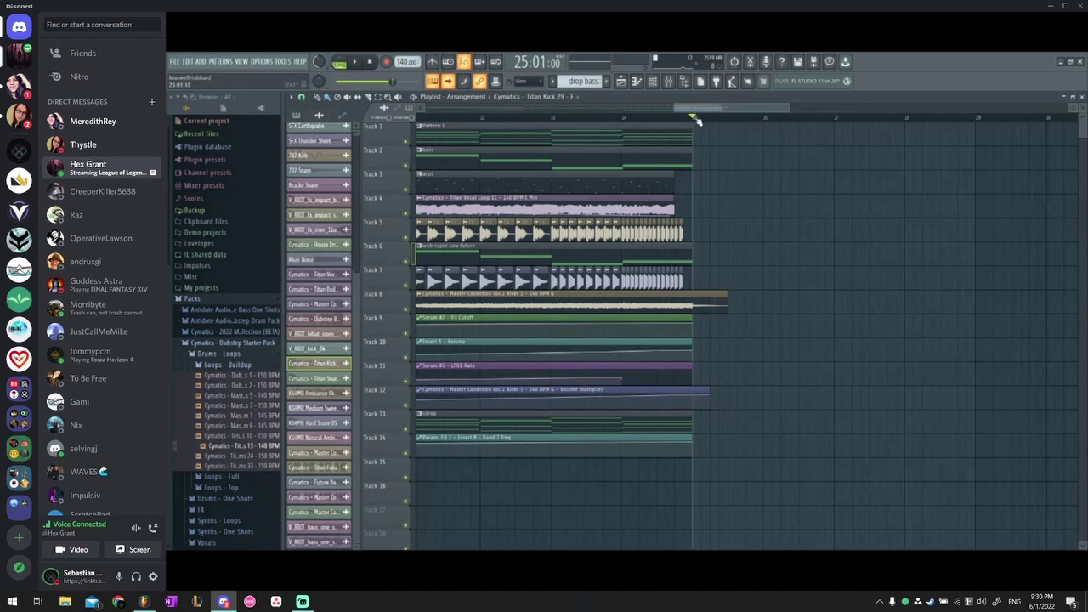
mouse_move(692, 117)
mouse_down()
mouse_move(674, 119)
mouse_move(704, 119)
mouse_move(371, 126)
mouse_move(1080, 118)
mouse_move(955, 113)
mouse_up()
drag(657, 113, 688, 107)
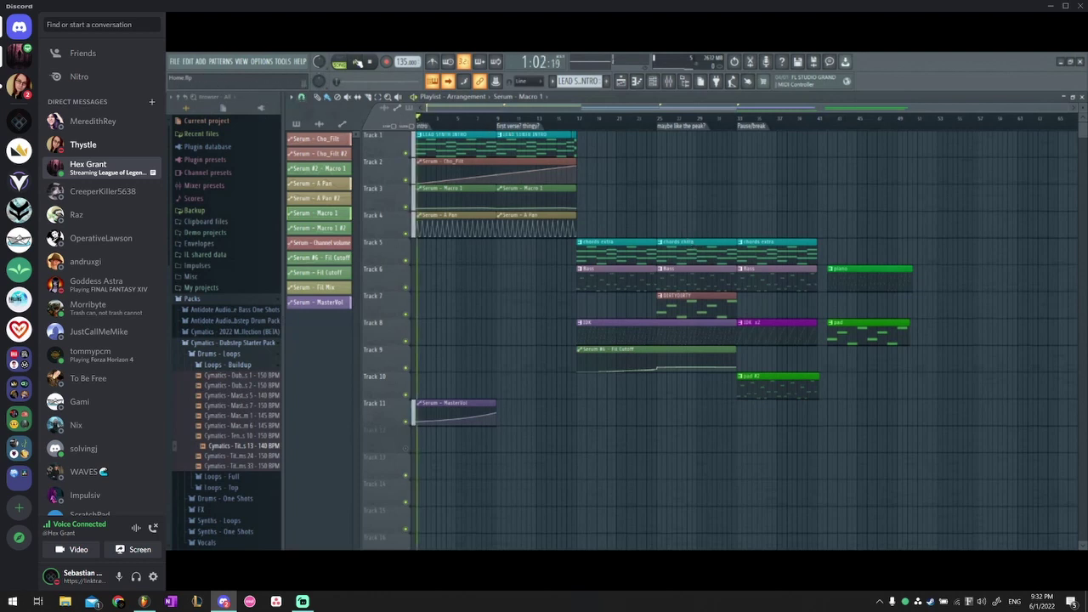
Bring up the stream's watching options menu
right_click(882, 385)
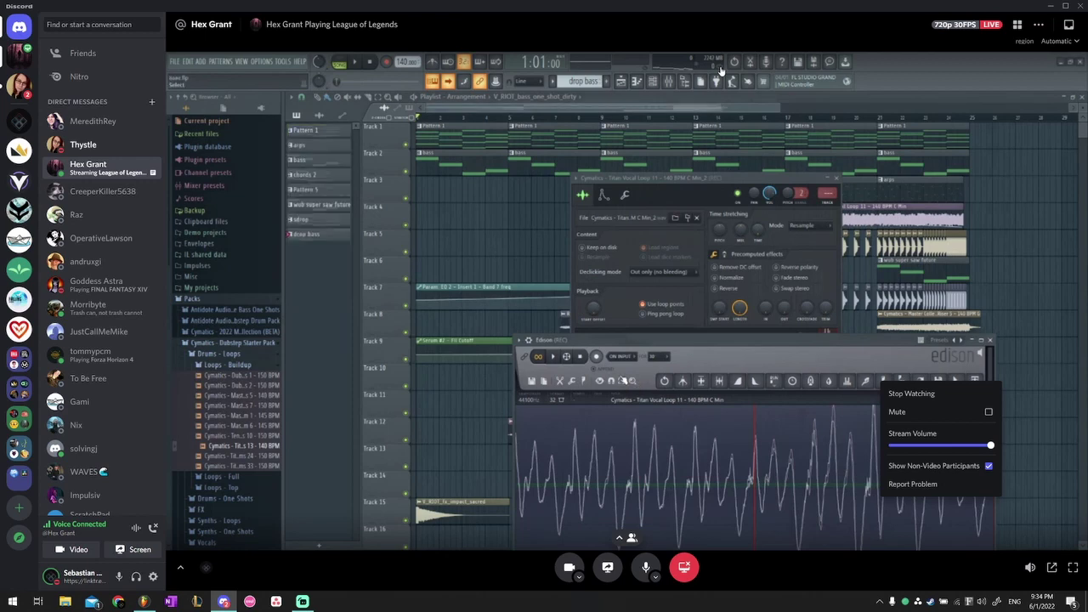
Dismiss the stream's watching options and return to the focused stream view
click(761, 308)
click(760, 309)
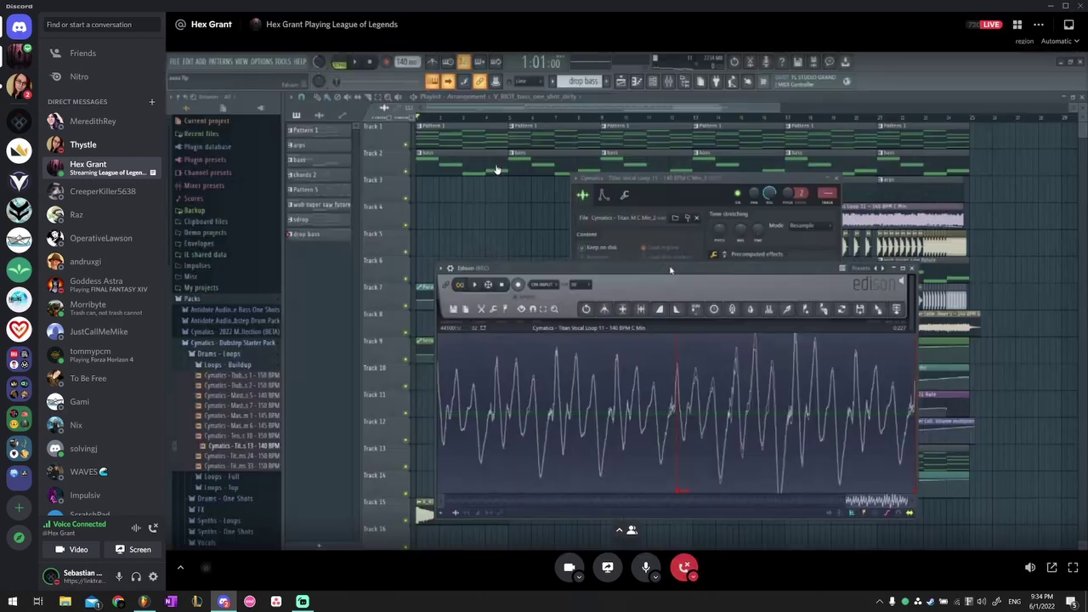